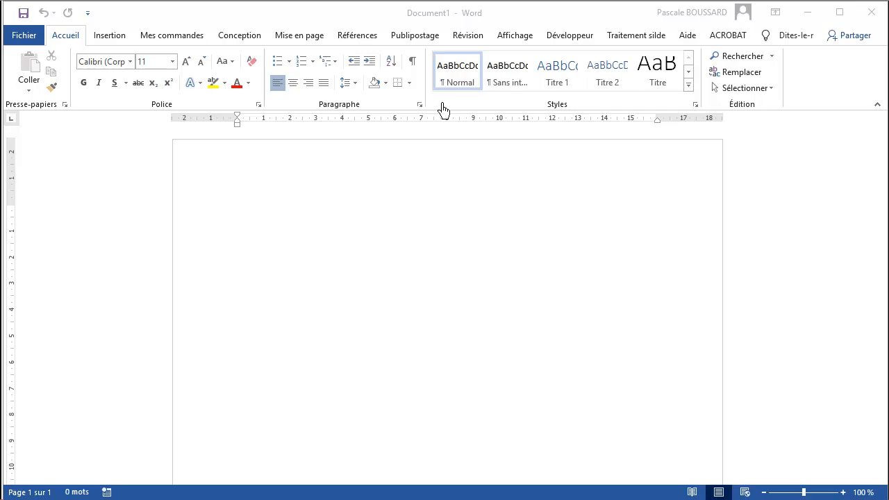
- Insert a new blank equation in the document and look at its display options
left_click(109, 38)
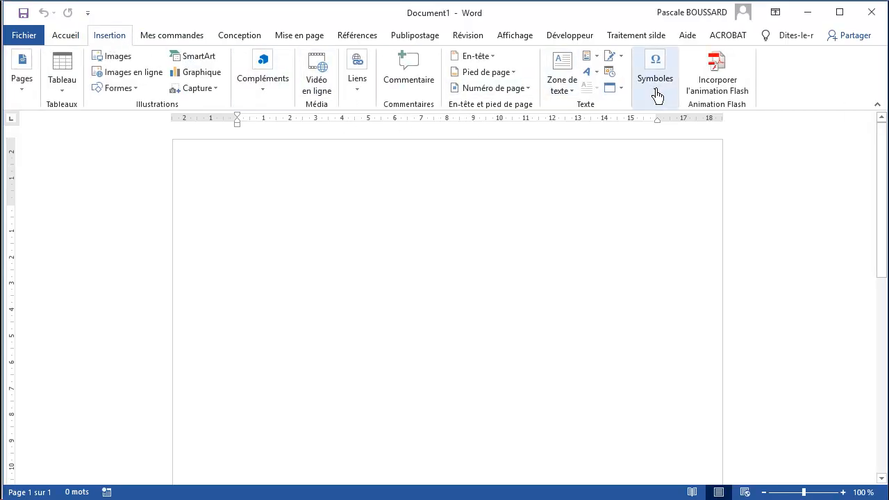
left_click(657, 95)
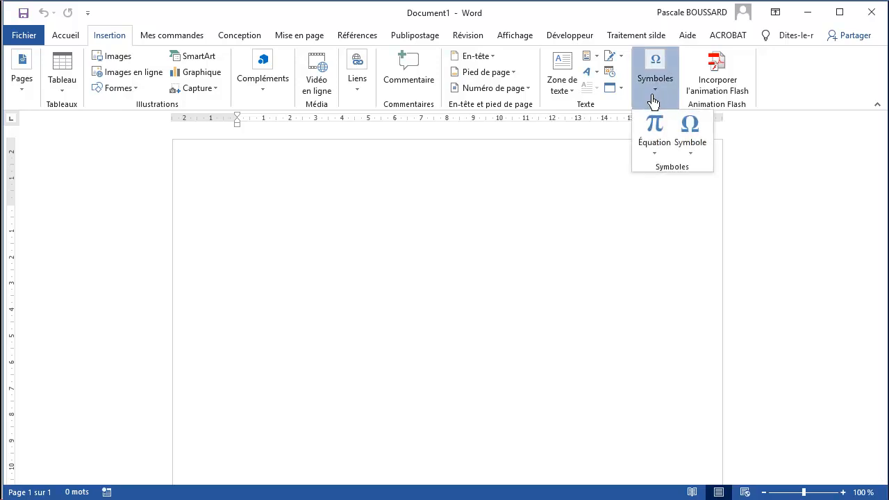
left_click(654, 154)
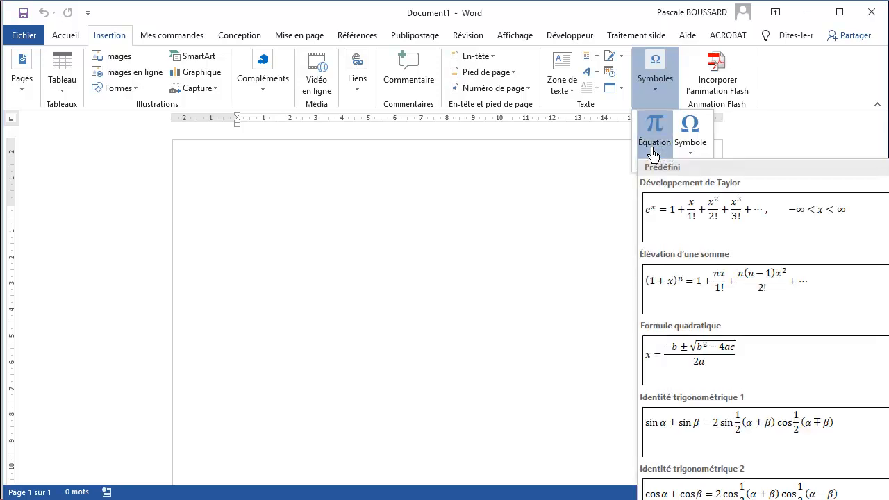
left_click(657, 128)
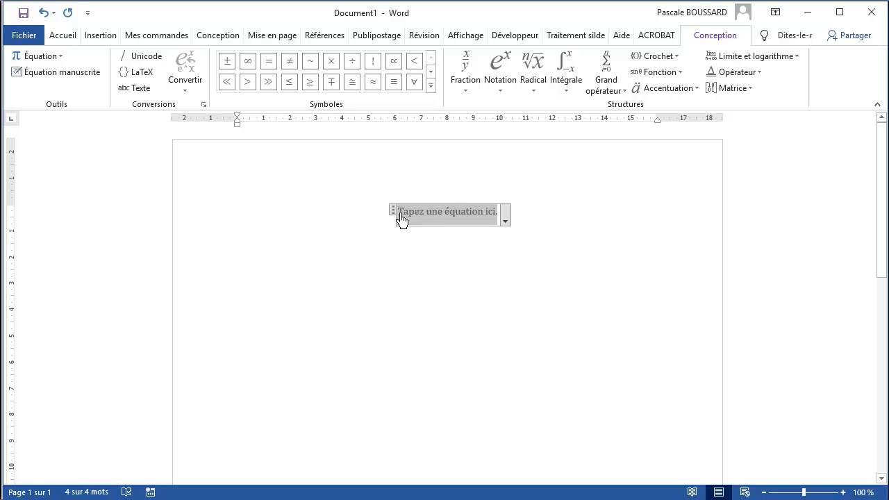
left_click(503, 223)
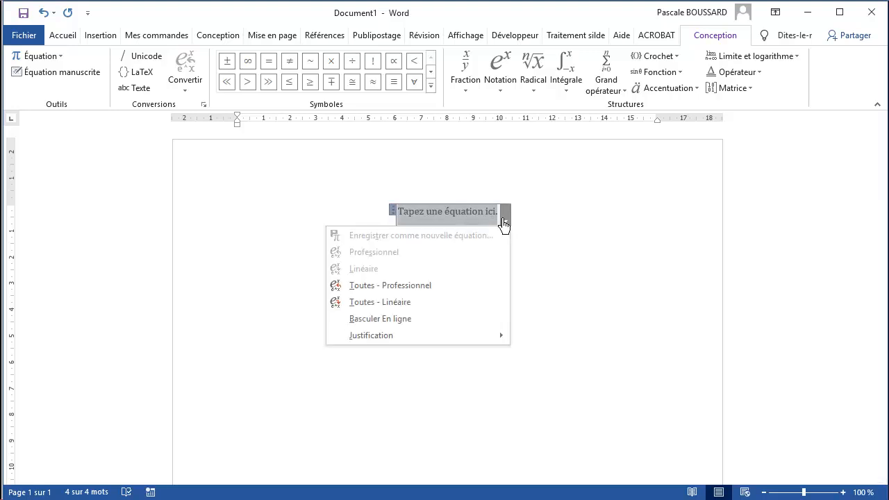
left_click(447, 220)
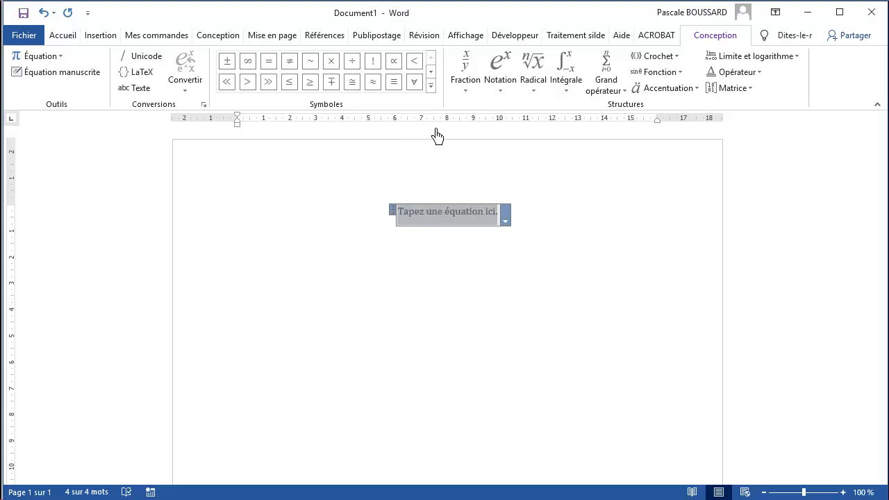
- Create a stacked fraction in the equation with 2 as numerator and 3 as denominator, and leave the equation
left_click(469, 95)
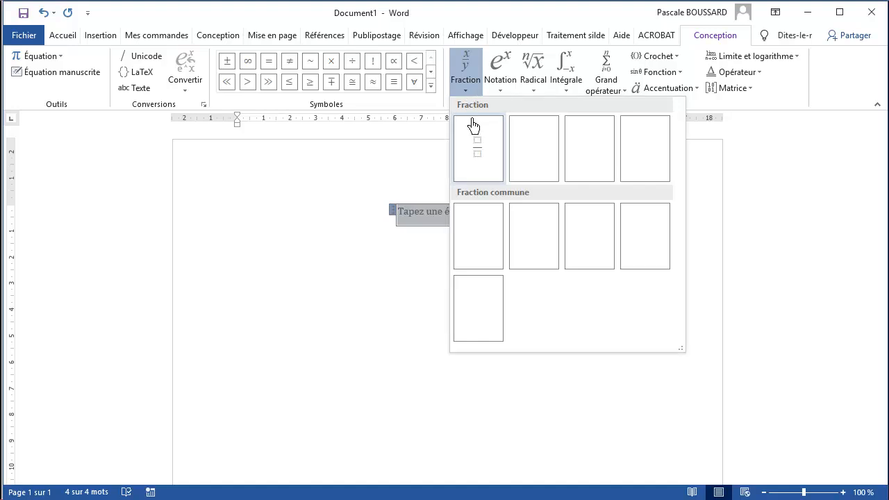
left_click(473, 142)
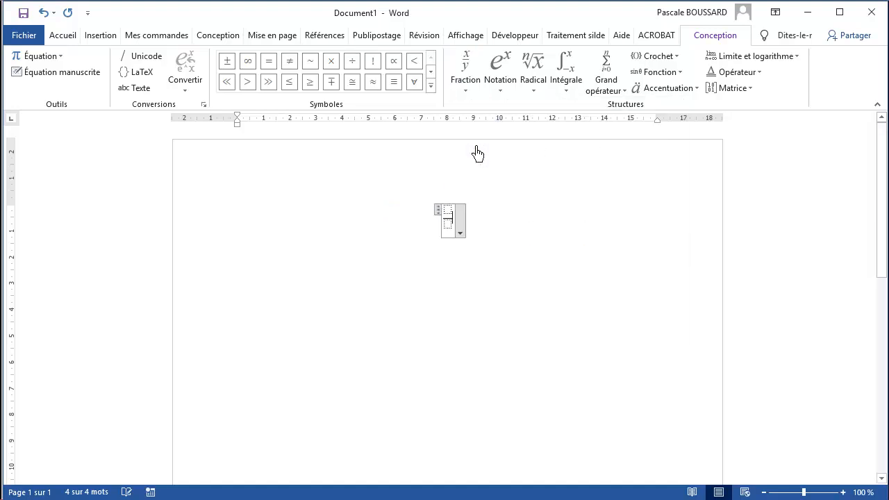
left_click(448, 212)
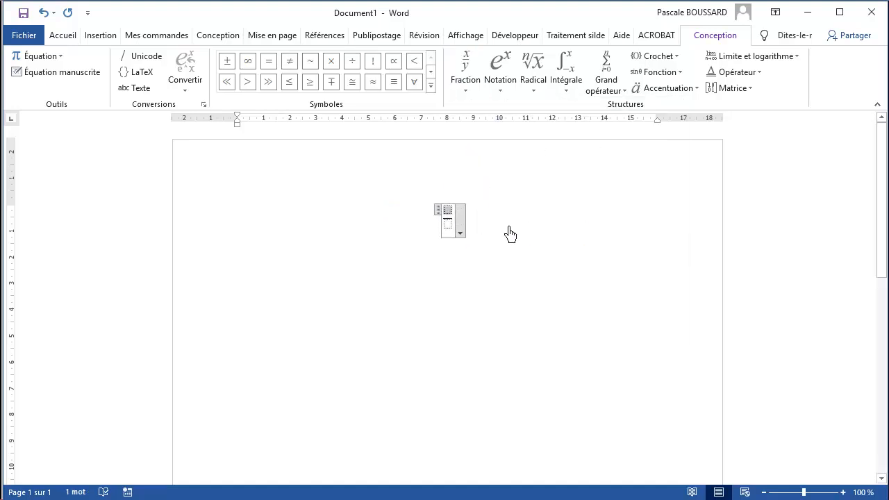
type("2")
left_click(446, 225)
type("3")
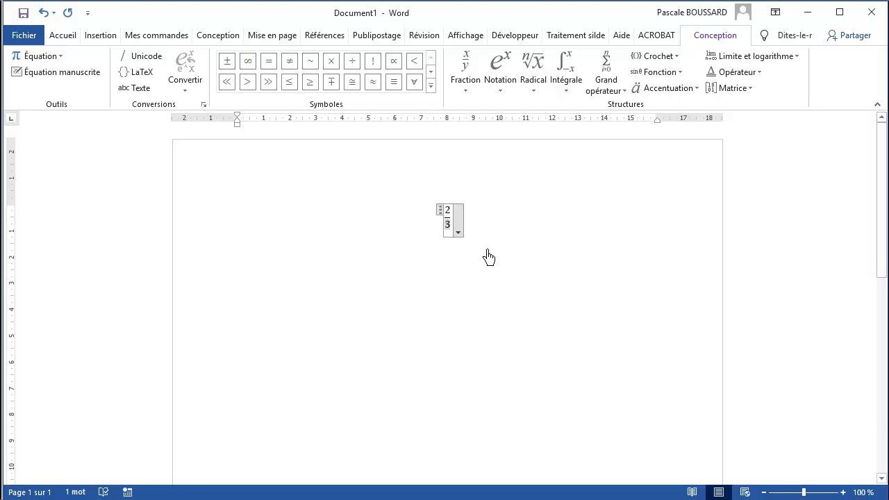
left_click(507, 257)
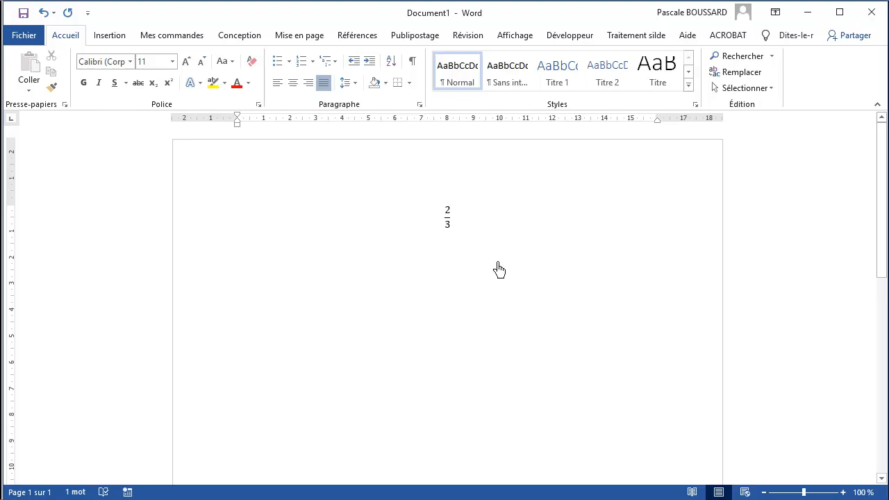
- Insert a second blank equation below the 2/3 fraction and choose the LaTeX input format
left_click(116, 37)
left_click(653, 88)
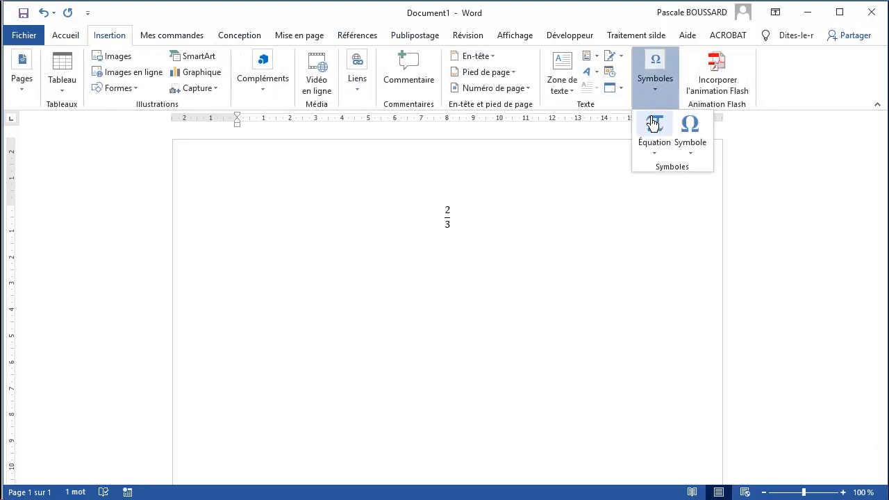
left_click(651, 126)
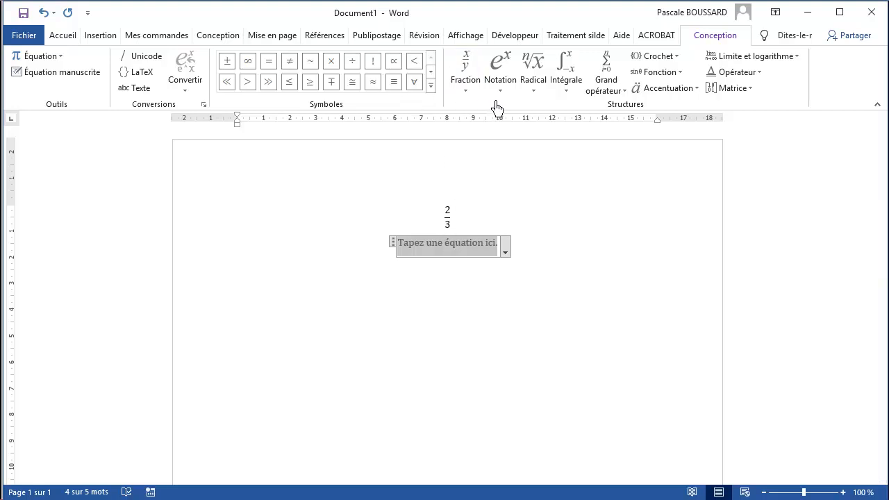
left_click(144, 74)
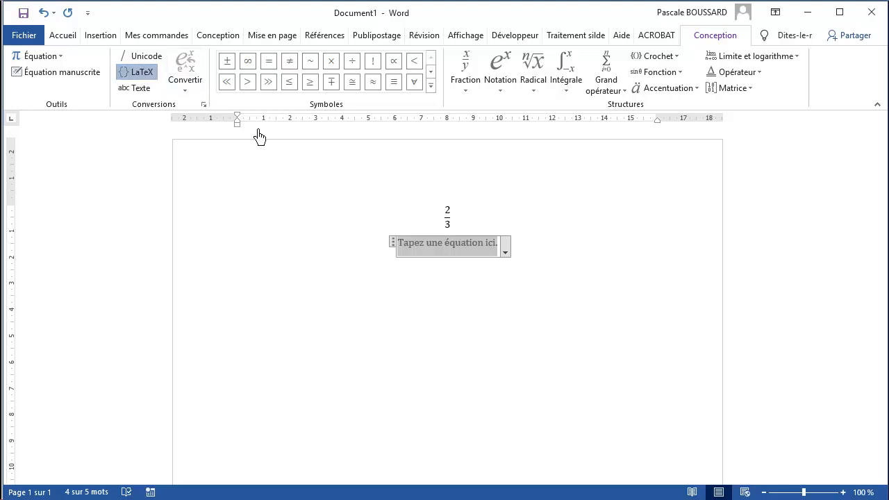
left_click(405, 245)
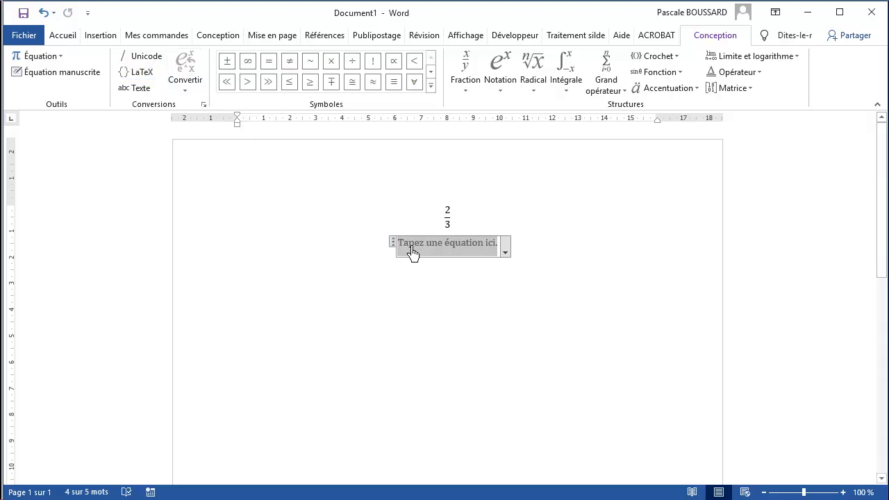
- Build the second equation with a single opening curly brace containing an integral with side limits
left_click(677, 57)
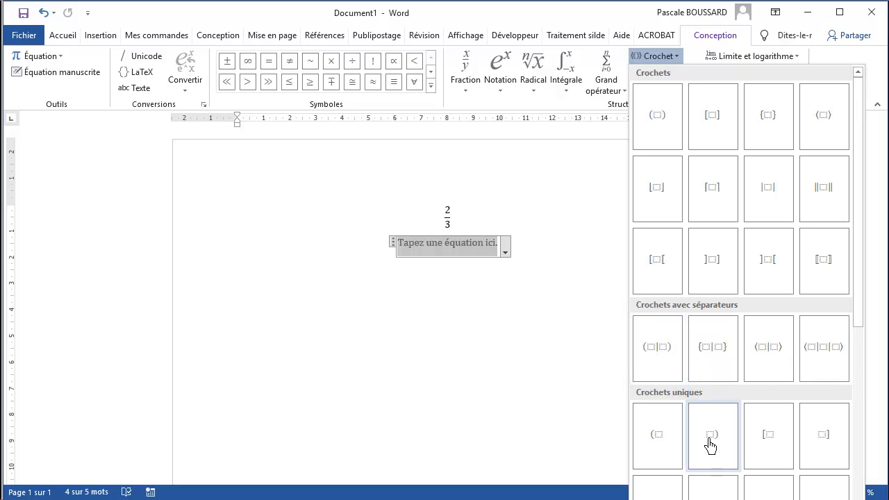
left_click(669, 493)
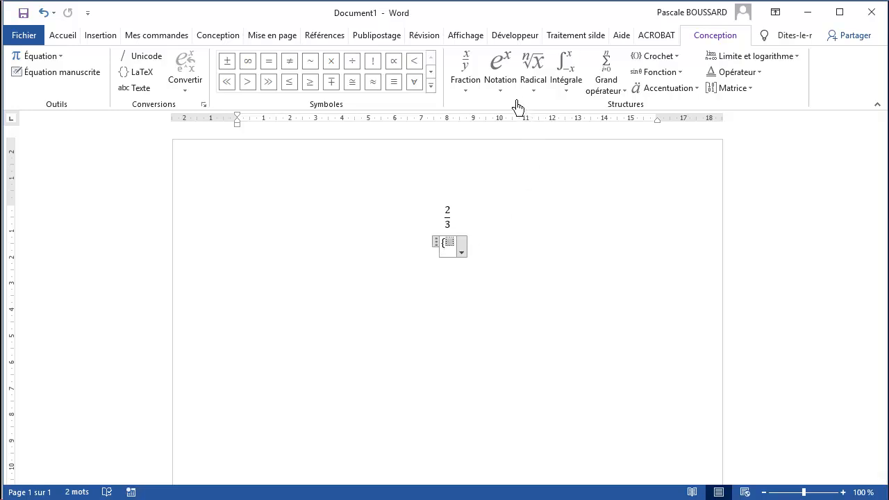
left_click(566, 94)
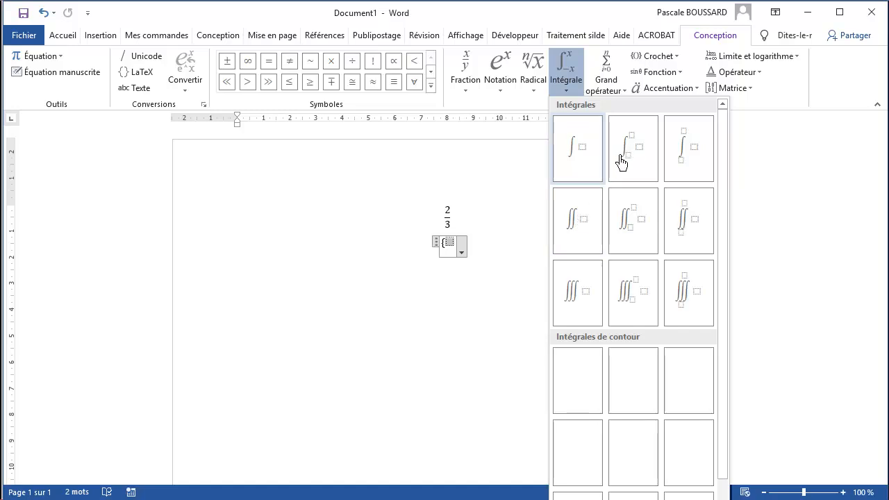
left_click(622, 163)
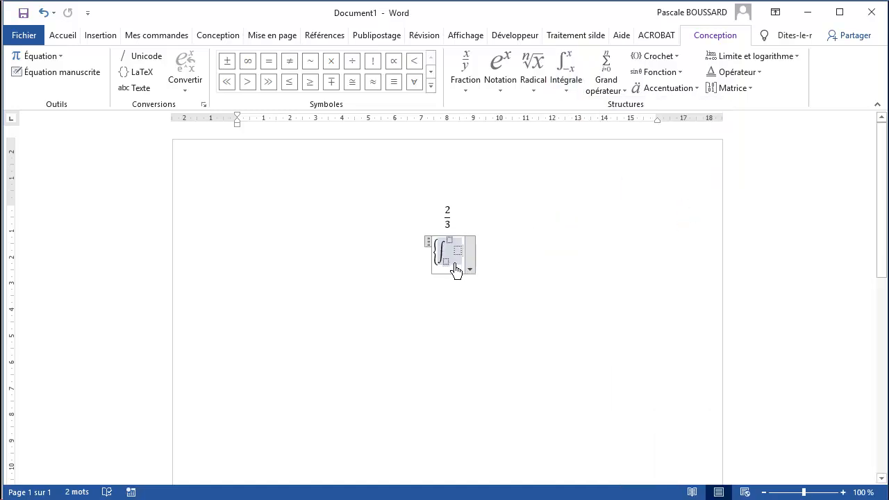
- Add two rows below the integral inside the brace and insert a stacked fraction in the middle row
key("Return")
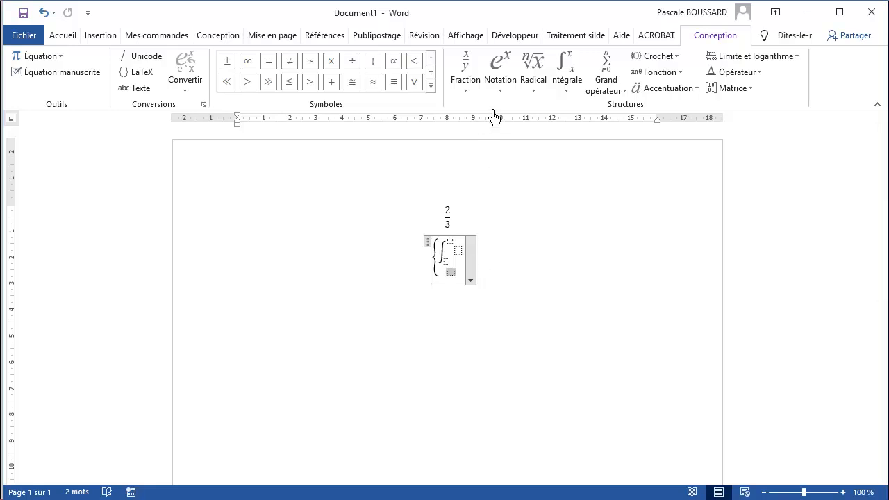
key("BackSpace")
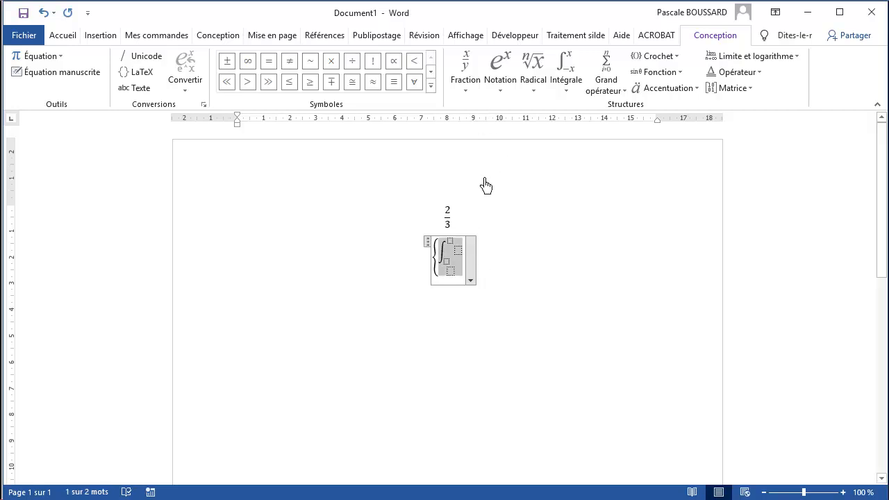
left_click(460, 271)
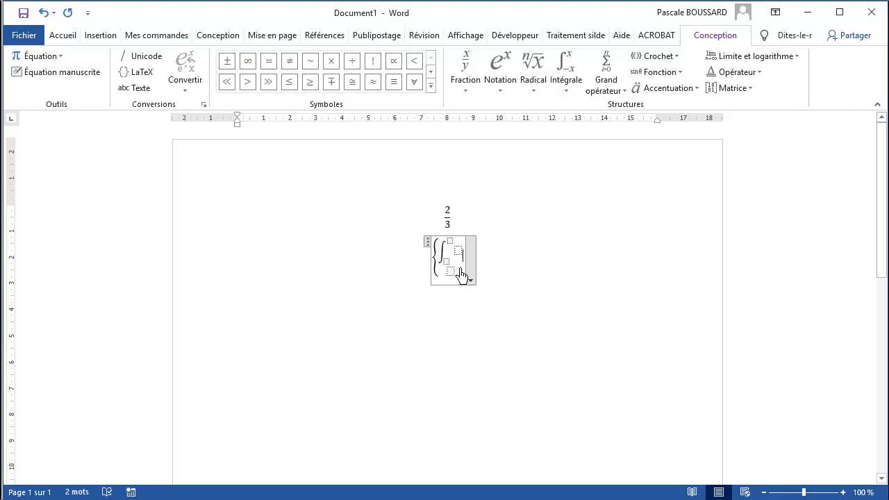
left_click(460, 276)
left_click(464, 266)
key("Return")
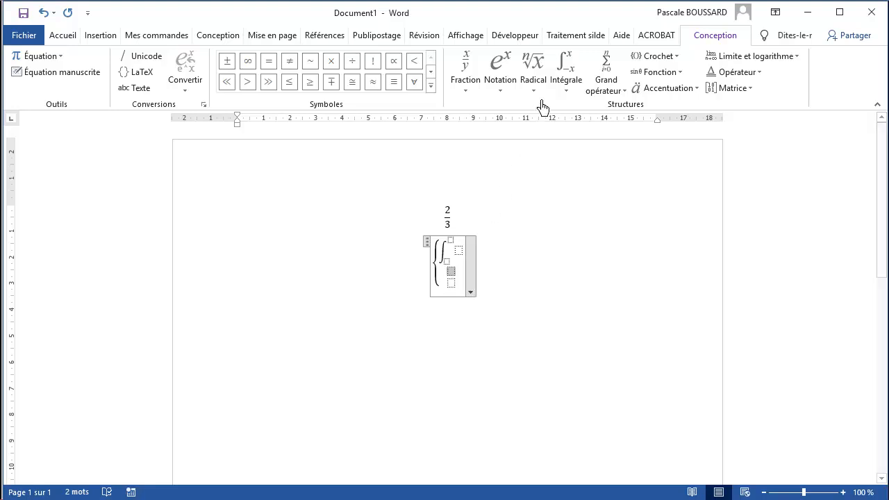
left_click(472, 89)
left_click(489, 160)
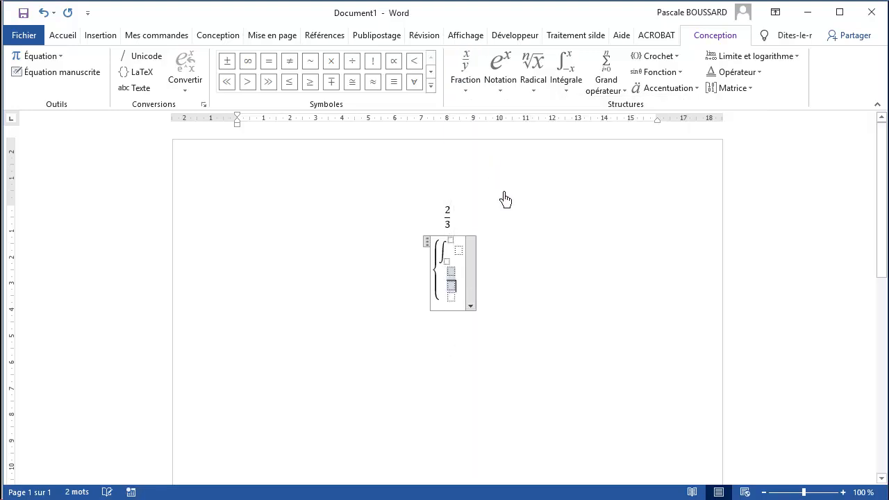
- Try to delete the empty last row inside the brace
left_click(452, 299)
key("Delete")
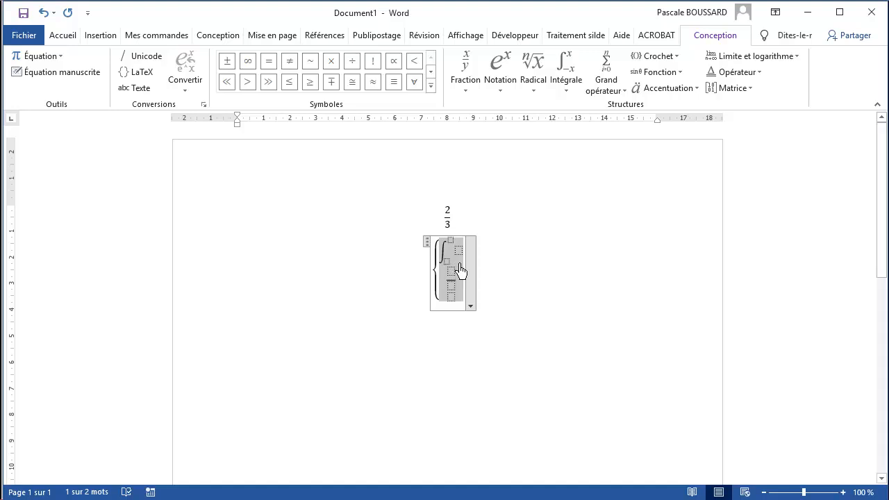
left_click(453, 299)
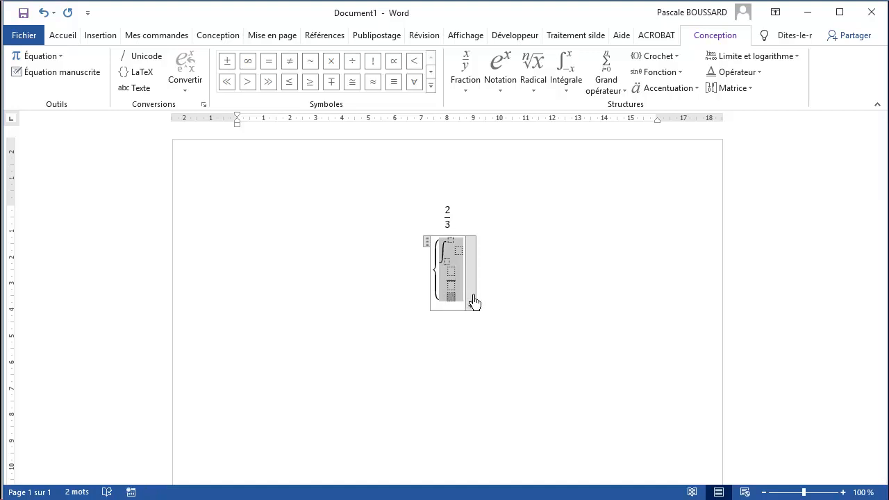
left_click(449, 272)
left_click(450, 275)
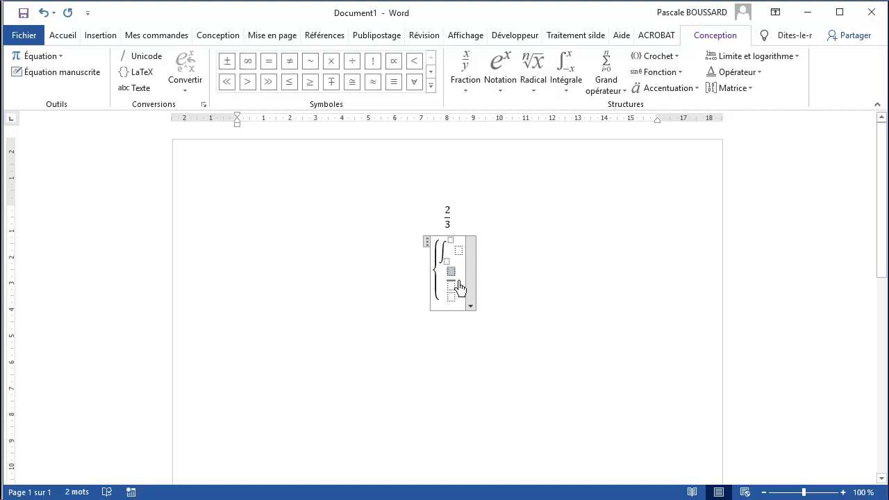
left_click(464, 286)
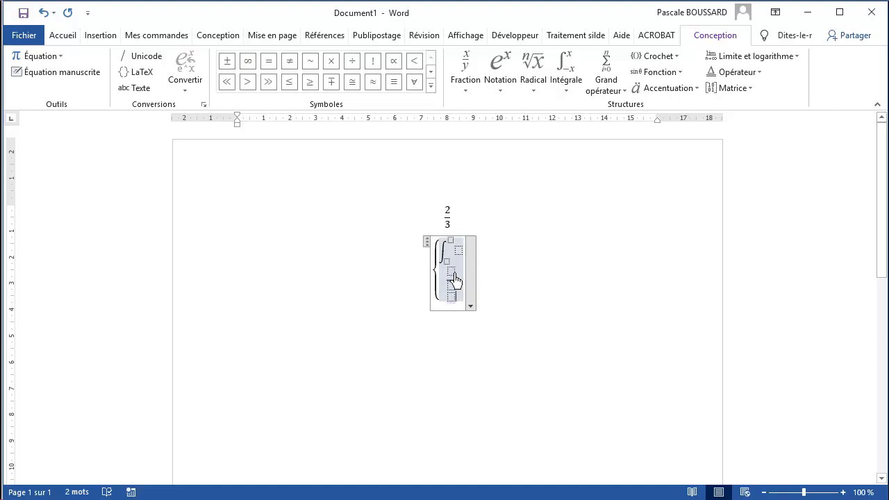
- Place a superscript structure in the fraction's numerator and a square root in its denominator
left_click(452, 272)
left_click(499, 85)
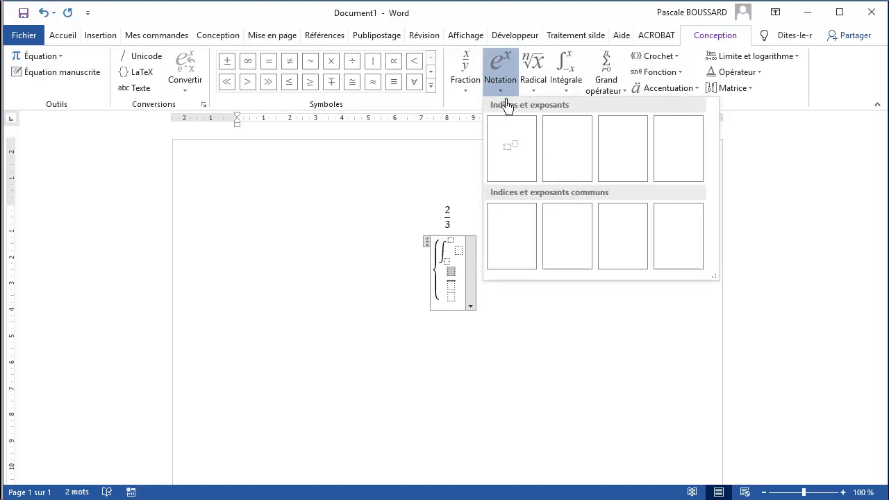
left_click(512, 155)
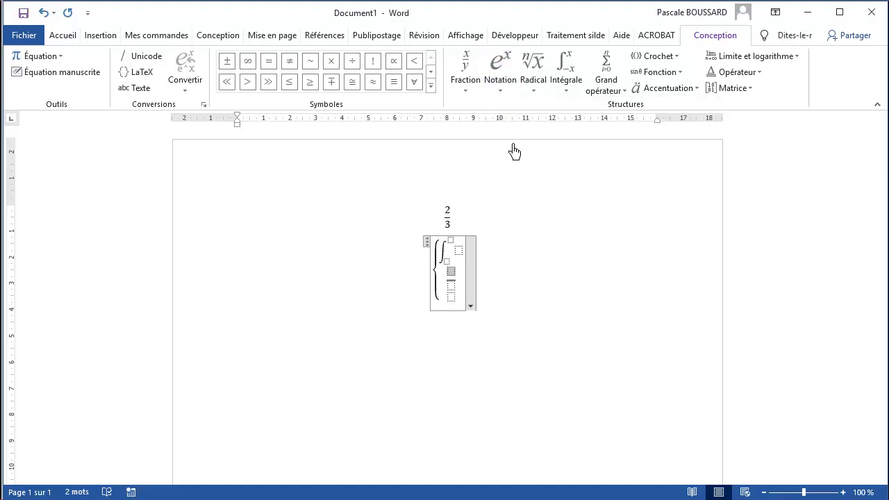
left_click(451, 287)
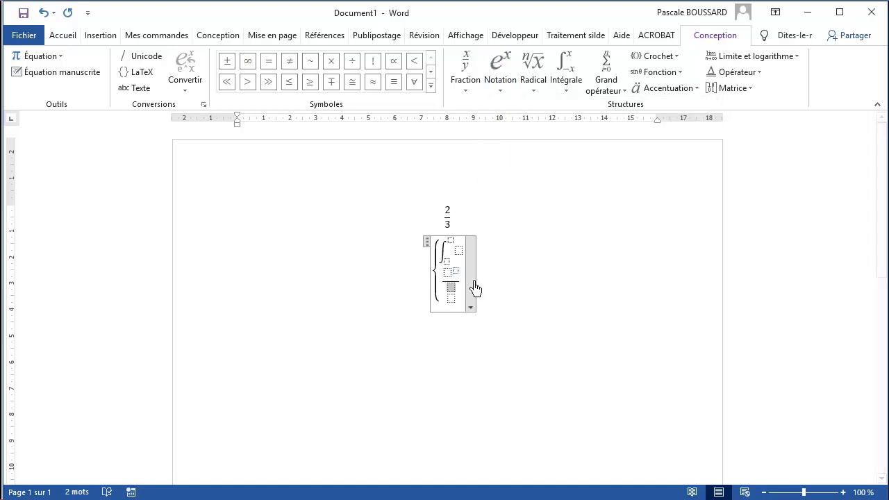
left_click(537, 92)
left_click(549, 152)
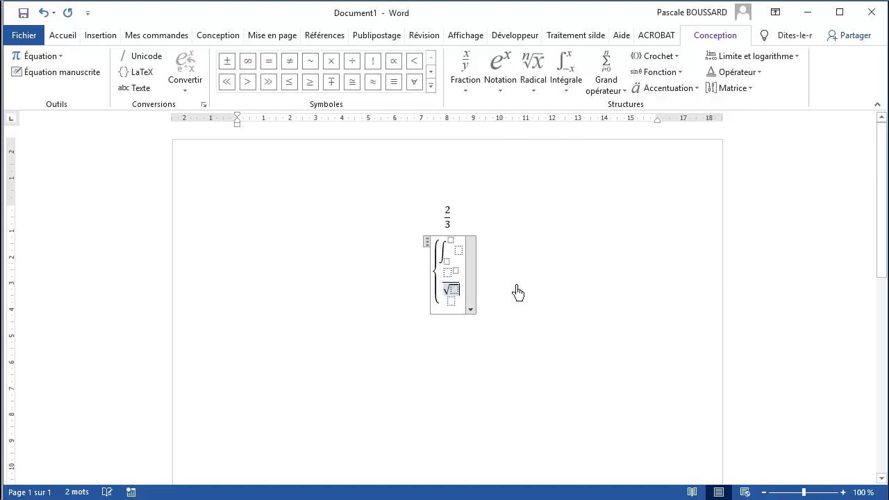
left_click(452, 303)
triple_click(461, 311)
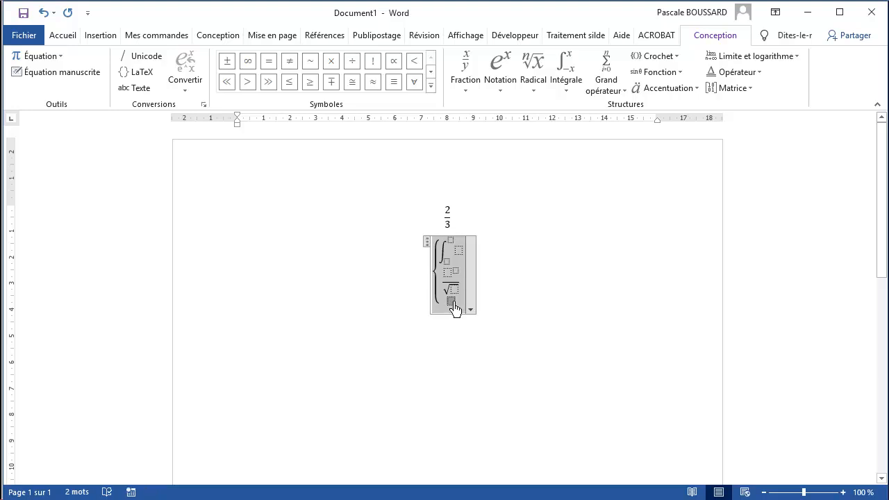
left_click(446, 261)
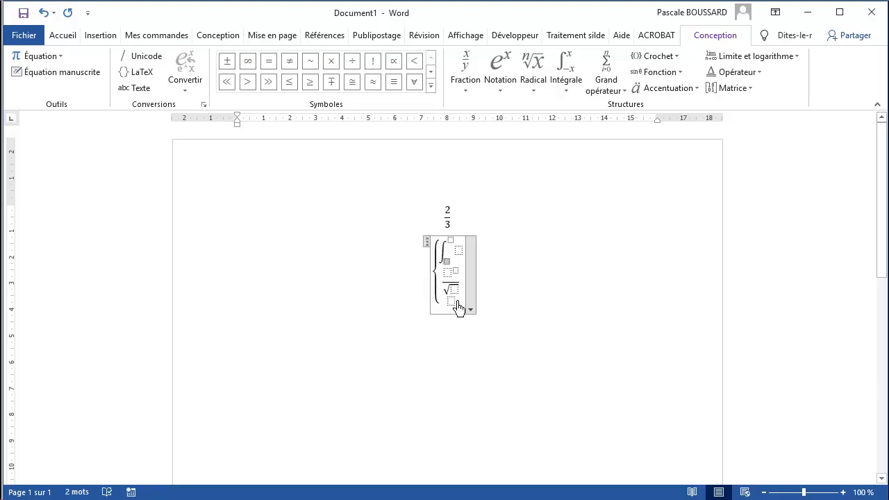
left_click(465, 311)
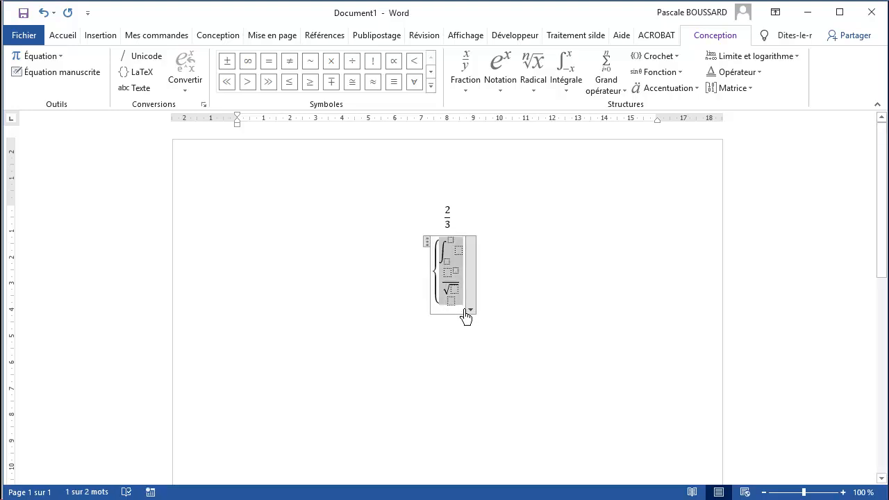
- Delete the entire braced equation below the 2/3 fraction
left_click(453, 304)
left_click(470, 311)
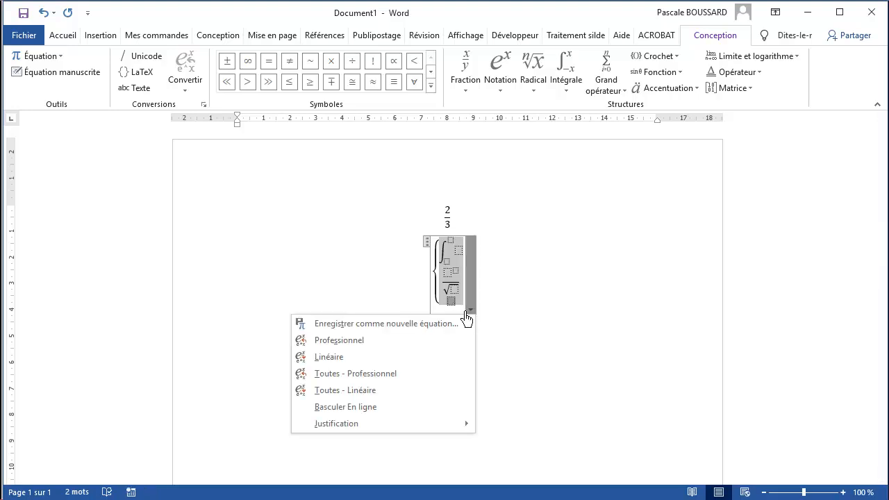
left_click(451, 307)
left_click(455, 302)
left_click(453, 303)
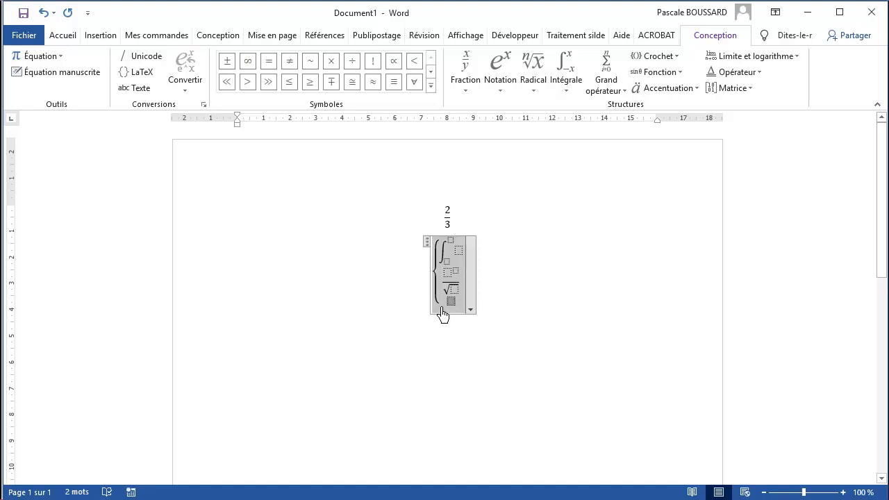
key("Delete")
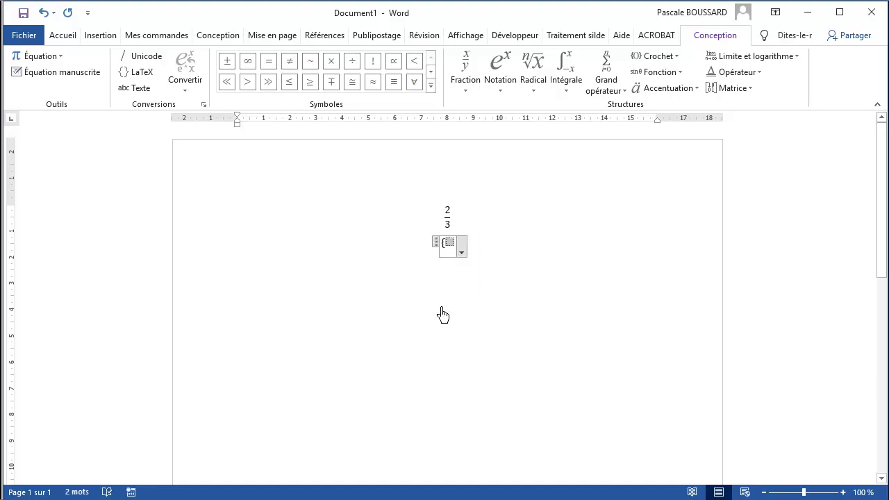
key("Delete")
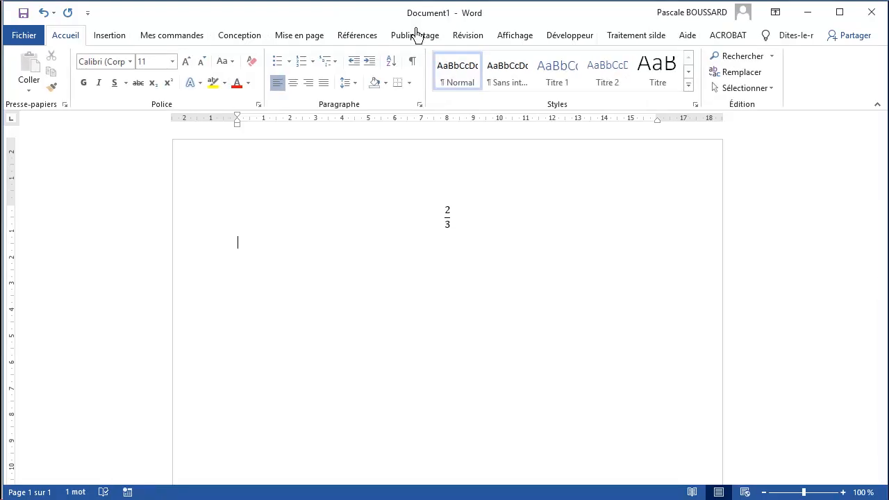
- Insert a new equation below the 2/3 fraction with a single opening curly brace followed by a simple integral without limits
left_click(113, 36)
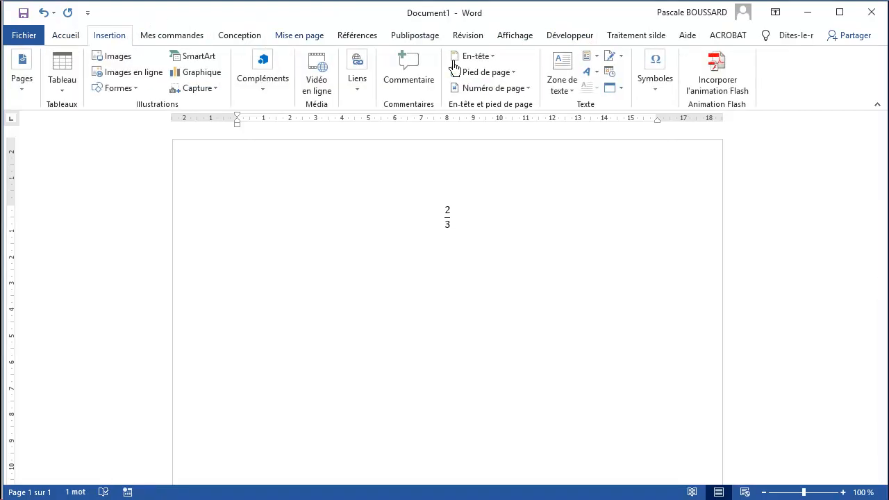
left_click(656, 82)
left_click(653, 139)
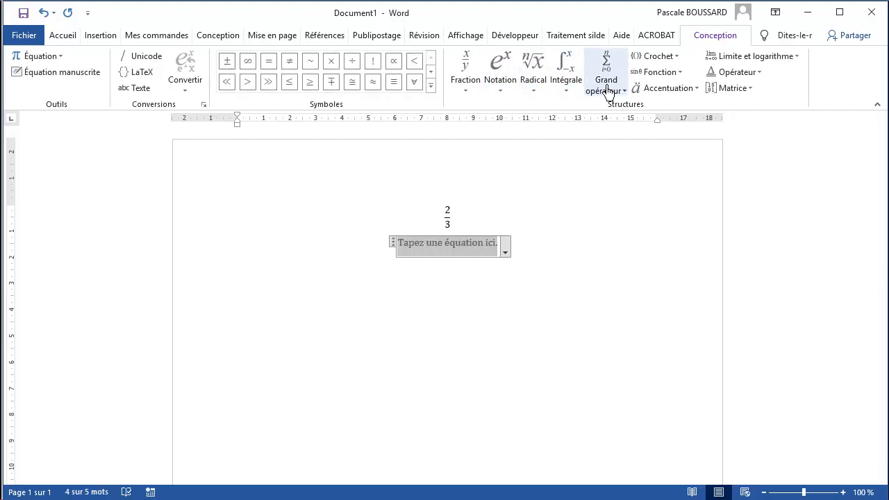
left_click(674, 61)
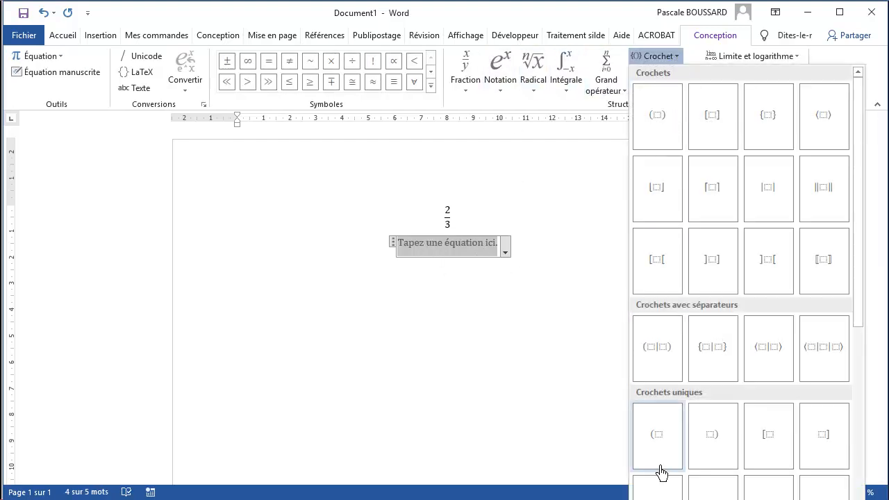
left_click(657, 486)
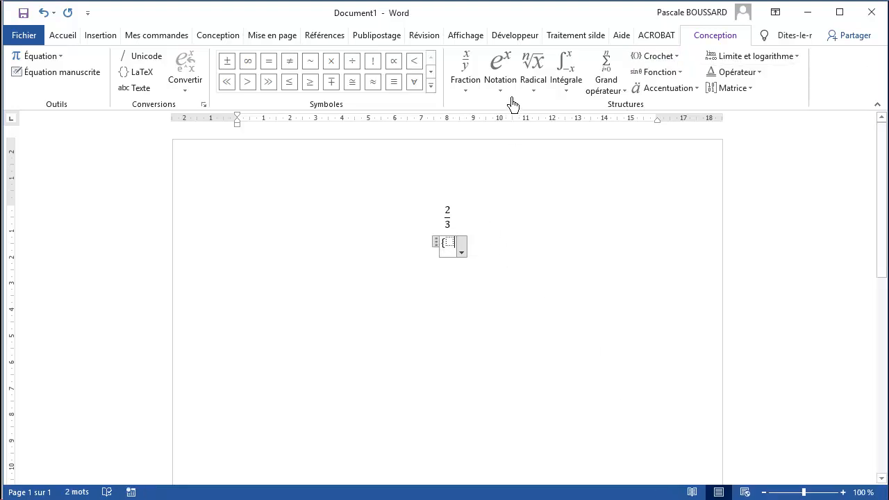
left_click(473, 92)
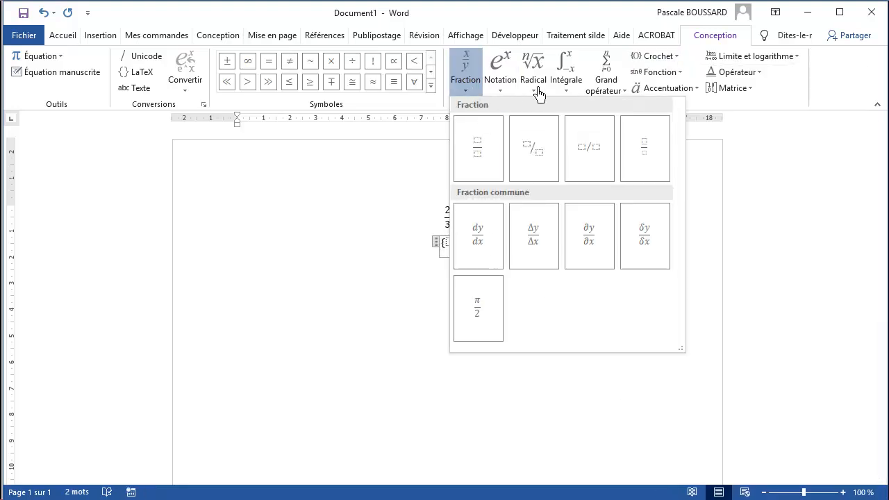
left_click(567, 86)
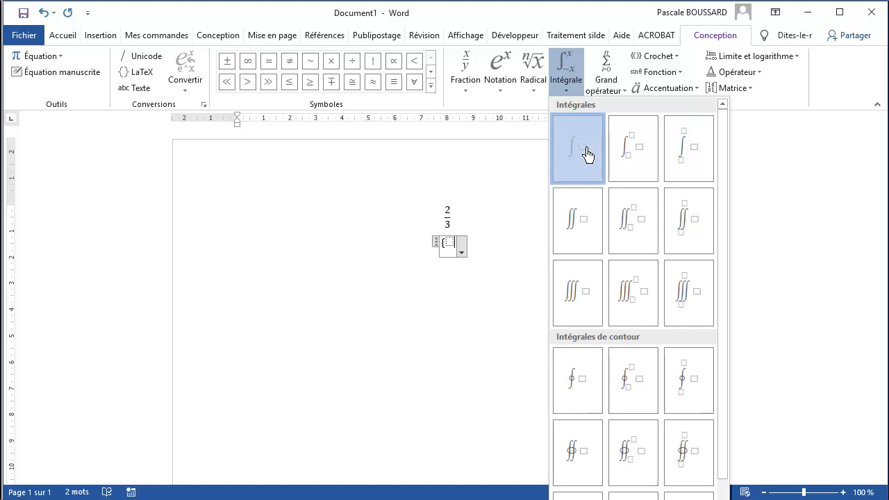
left_click(586, 154)
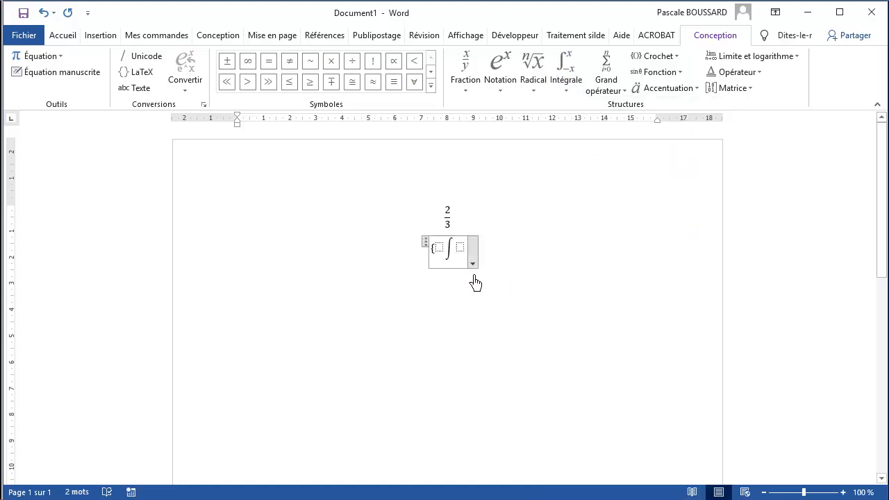
left_click(475, 283)
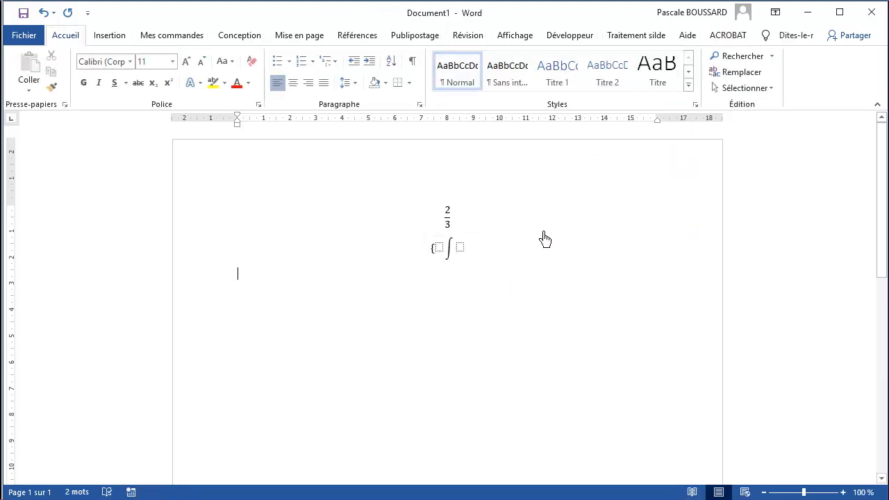
- Insert a stacked fraction in the placeholder after the brace, with the square root of 12 as its denominator
left_click(443, 256)
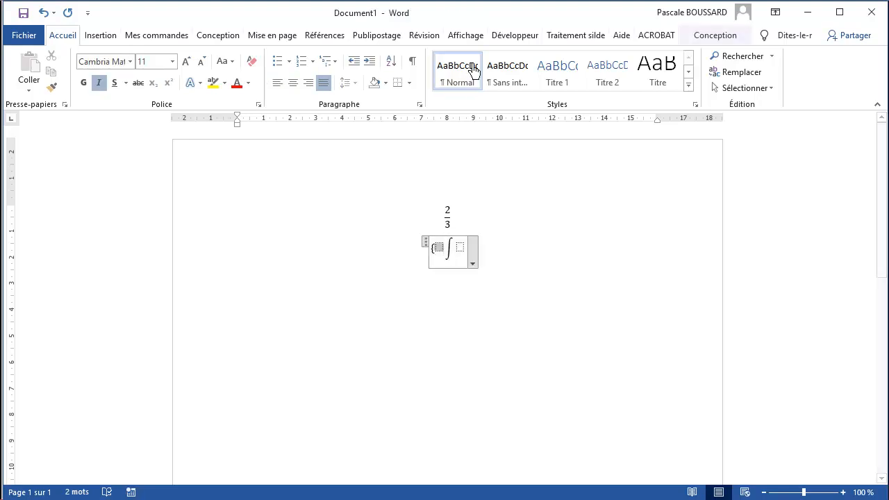
left_click(738, 42)
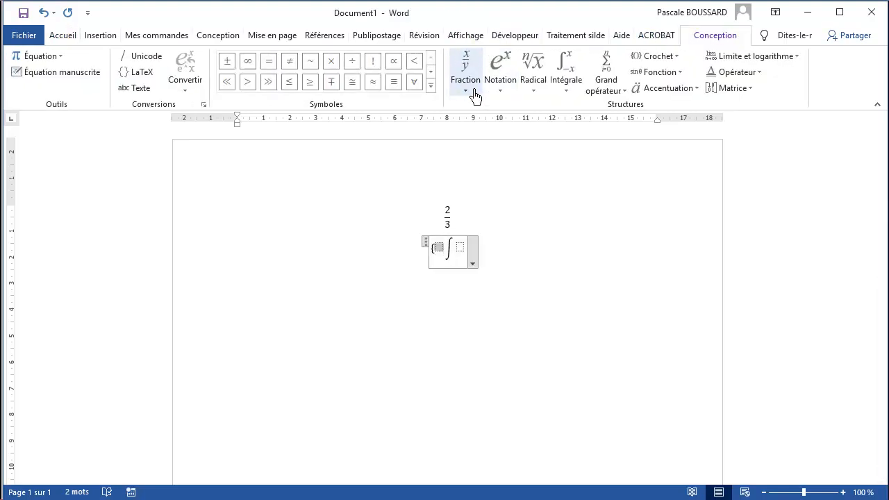
left_click(469, 89)
left_click(474, 145)
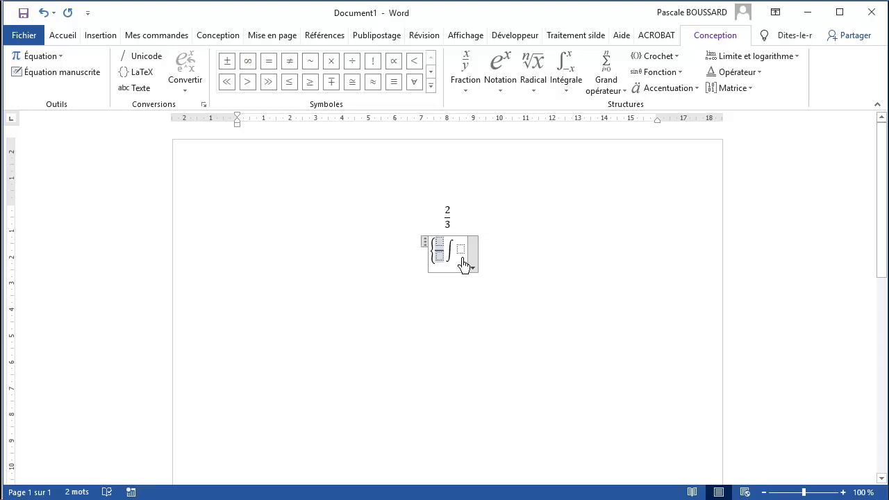
left_click(439, 260)
left_click(540, 97)
left_click(548, 149)
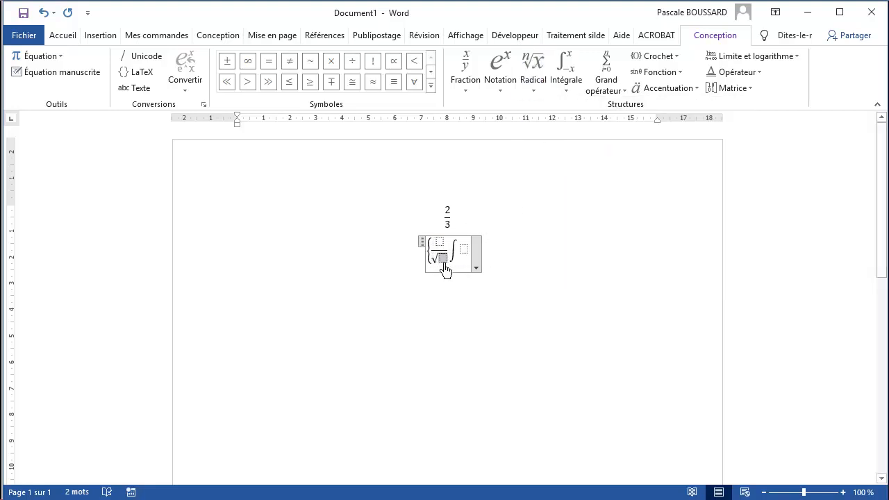
type("12")
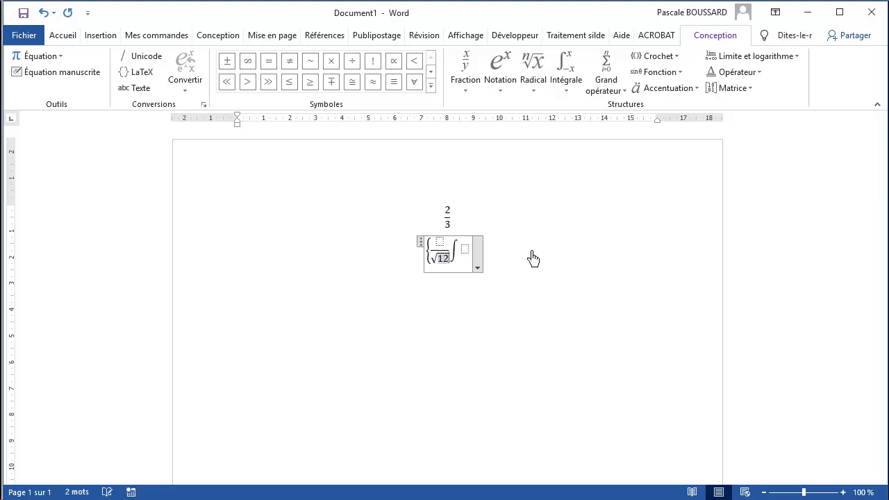
- Fill the fraction's numerator with 2 squared using a superscript structure, and enter 2 in the integral's placeholder
left_click(440, 243)
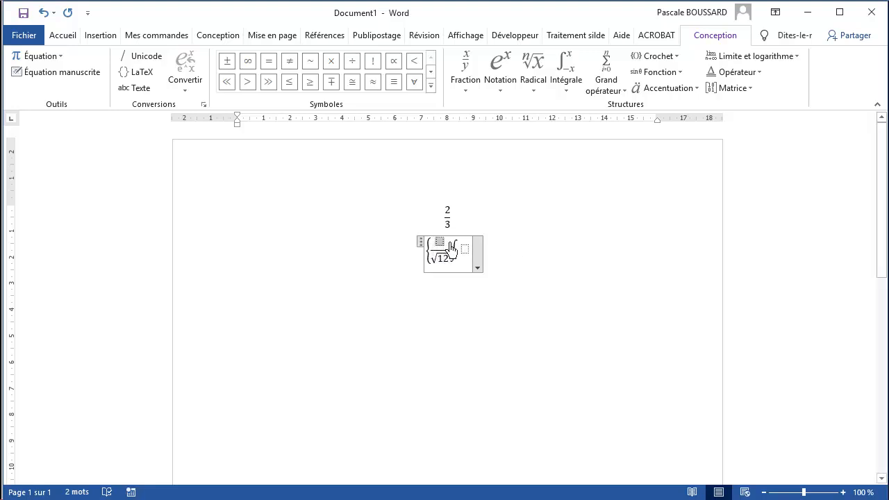
left_click(502, 92)
left_click(510, 150)
type("2^2")
key("Right")
type("2")
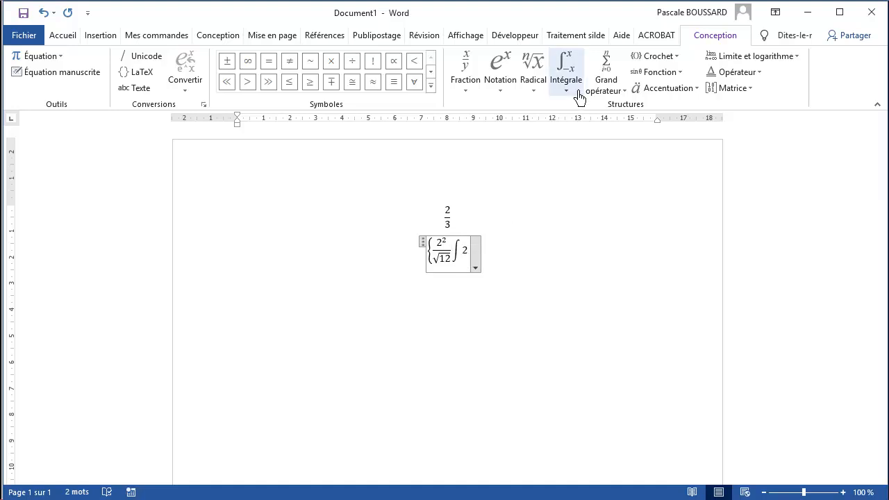
- Add an x and a double-headed double arrow operator with a placeholder beneath it between the fraction and the integral
type("x")
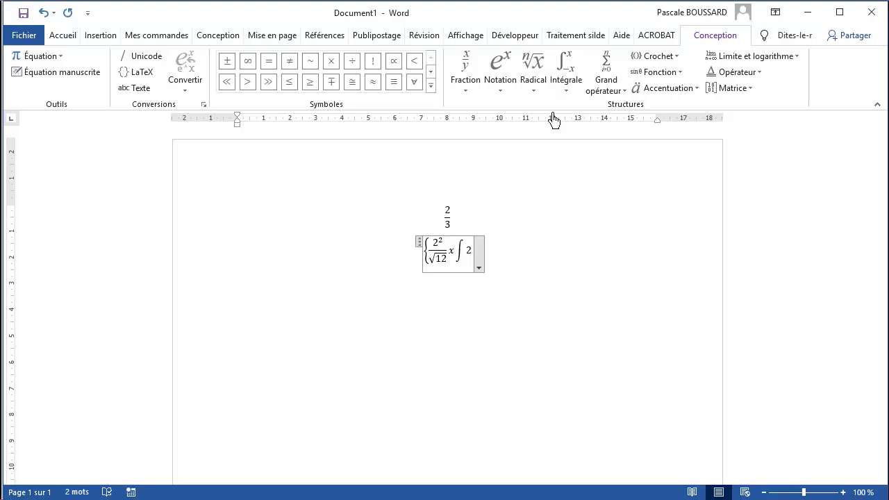
left_click(735, 73)
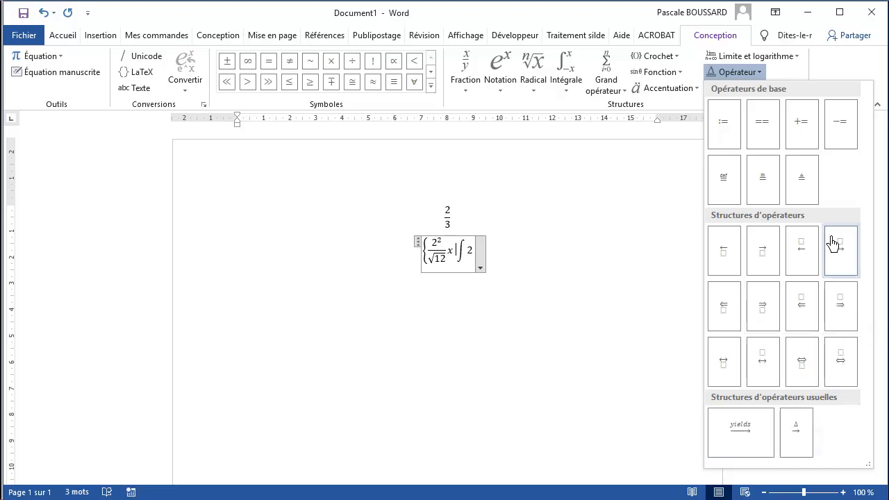
left_click(764, 303)
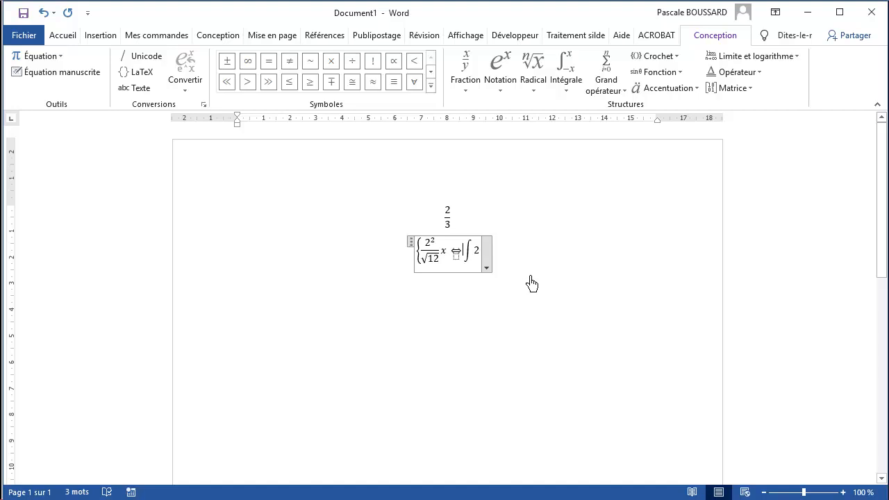
- Remove the double arrow operator and the x between the fraction and the integral
left_click(455, 260)
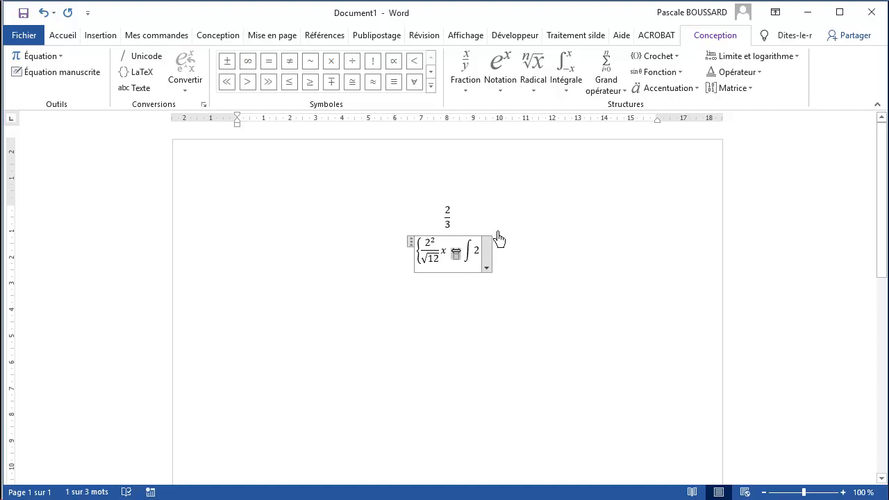
key("Delete")
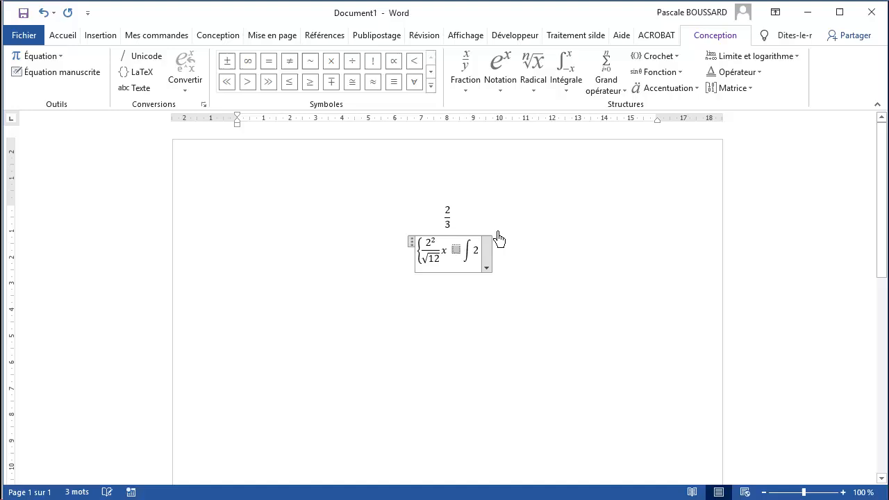
left_click(446, 262)
key("BackSpace")
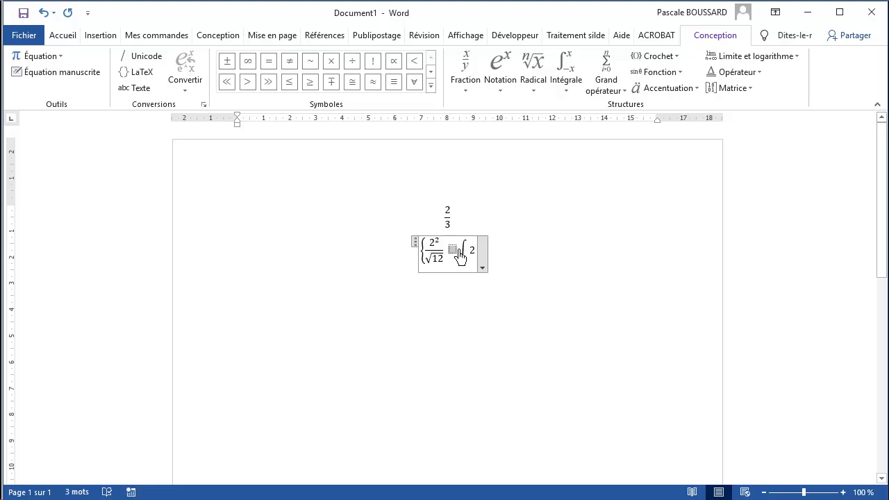
left_click(458, 251)
key("BackSpace")
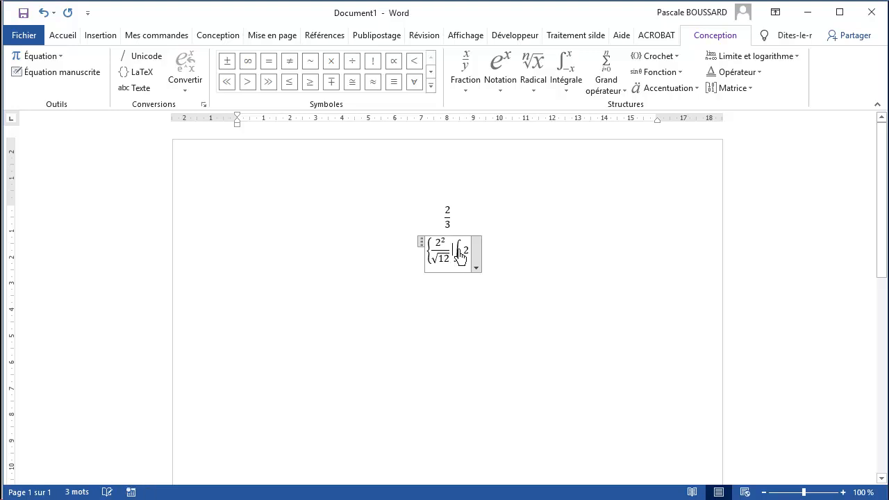
- Insert the += operator before the integral and an empty 2×2 matrix between the fraction and that operator
left_click(757, 76)
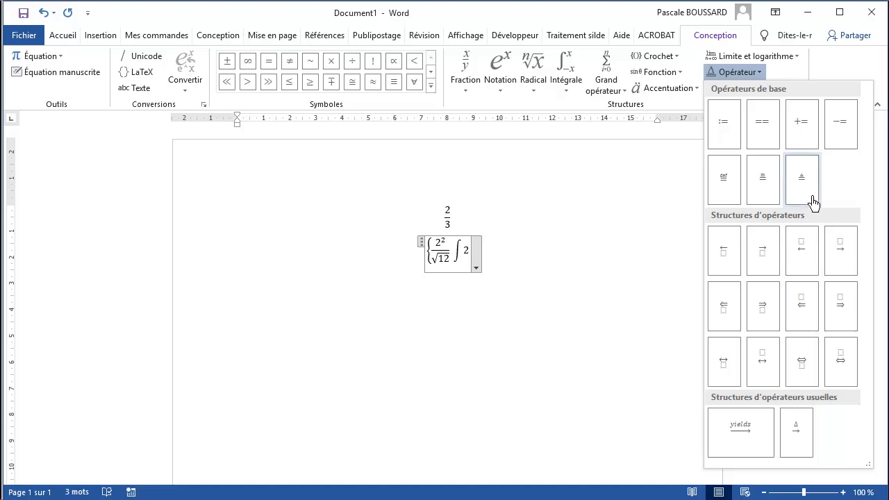
left_click(800, 129)
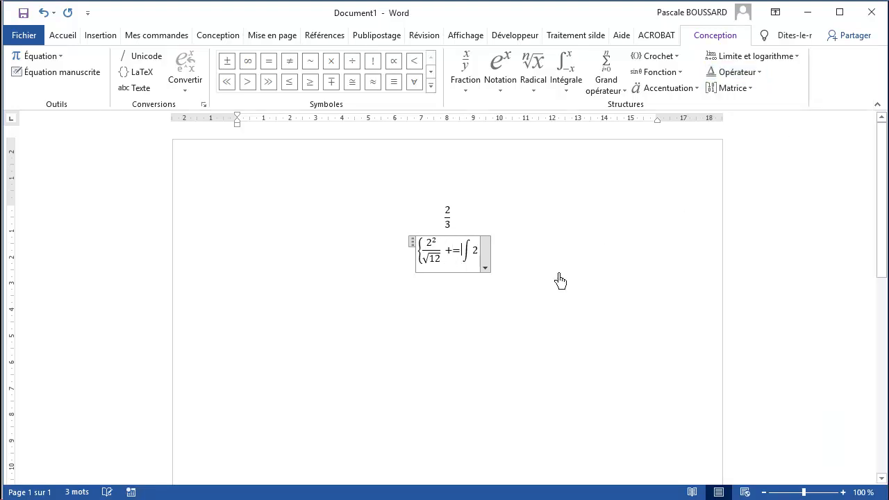
left_click(477, 253)
left_click(450, 262)
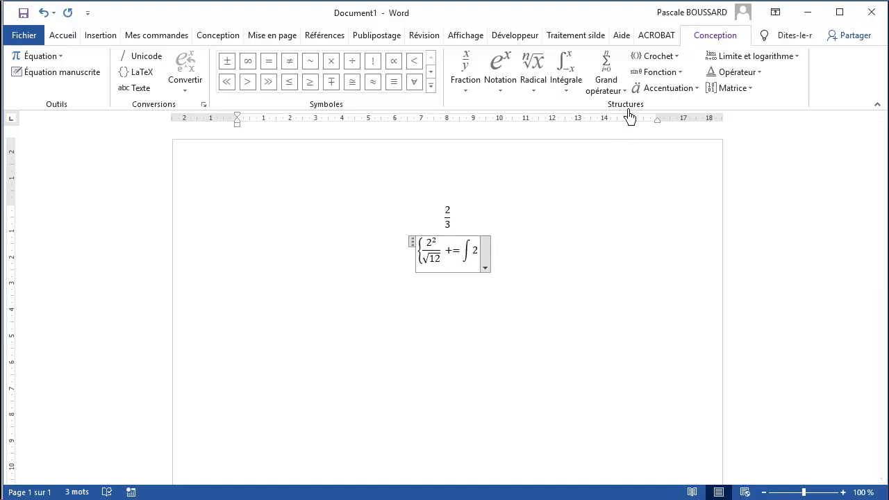
left_click(749, 91)
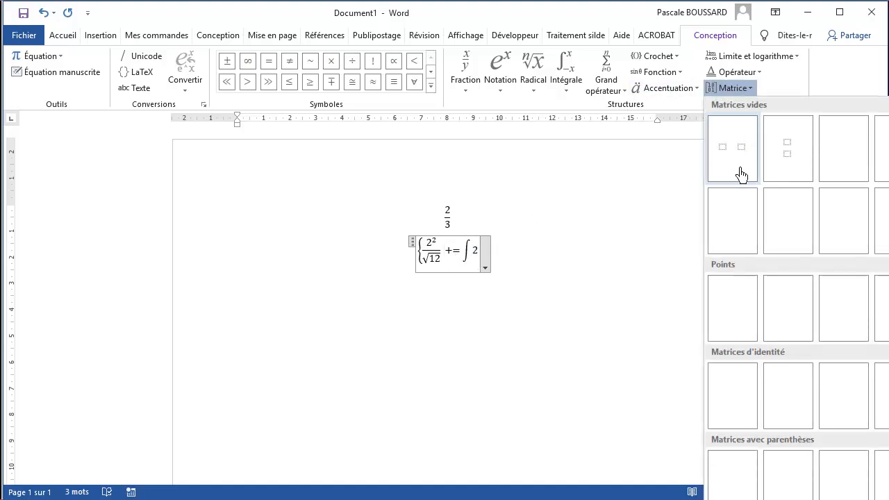
left_click(741, 228)
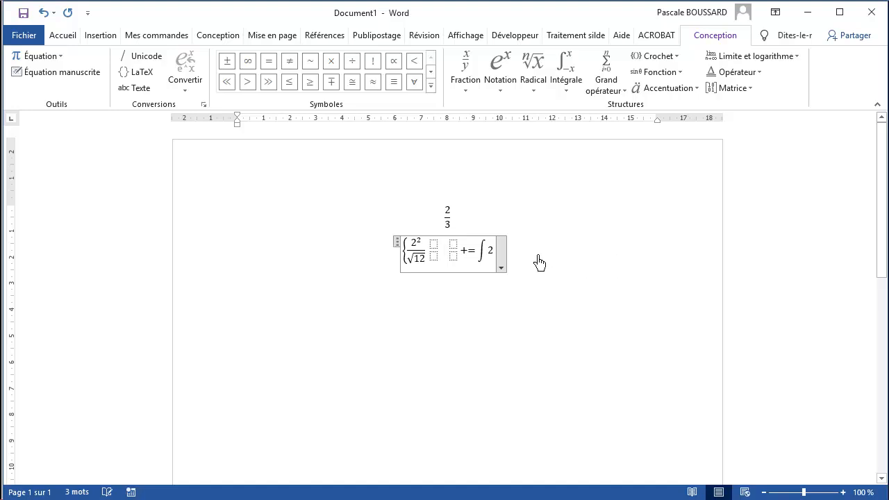
- Add a logarithm structure with a base placeholder and a simple summation between the matrix and the += operator
left_click(776, 58)
left_click(741, 121)
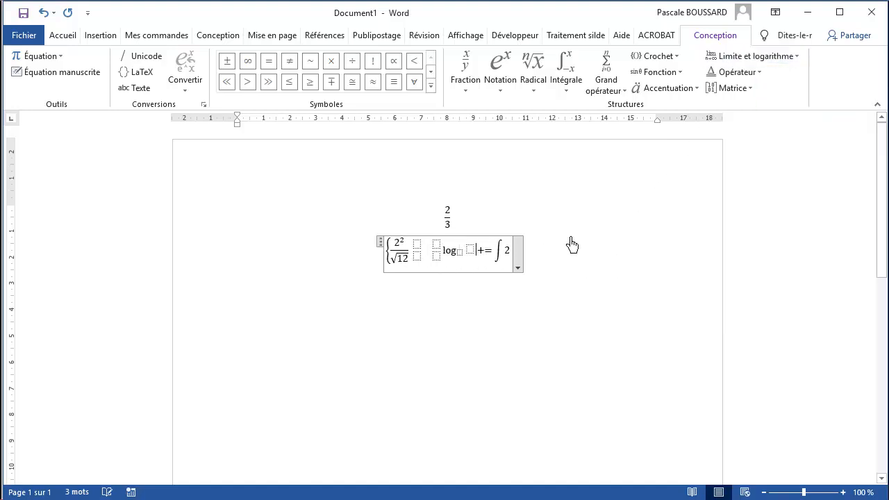
left_click(610, 84)
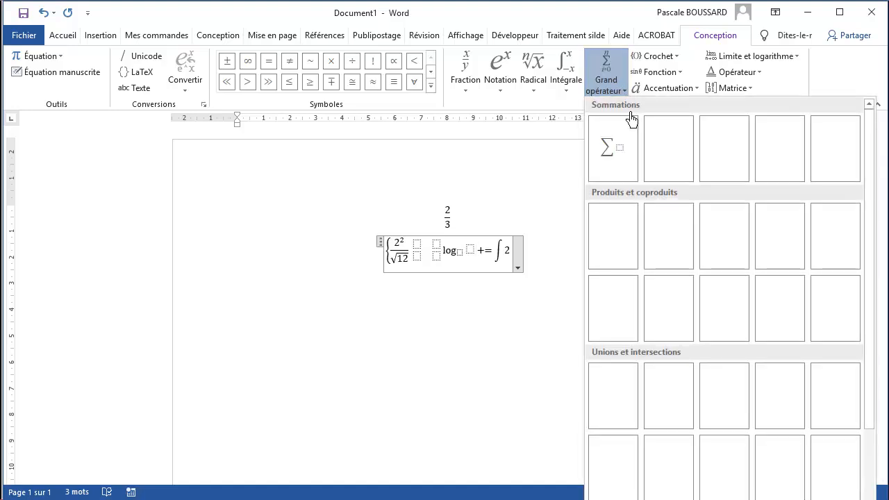
left_click(614, 159)
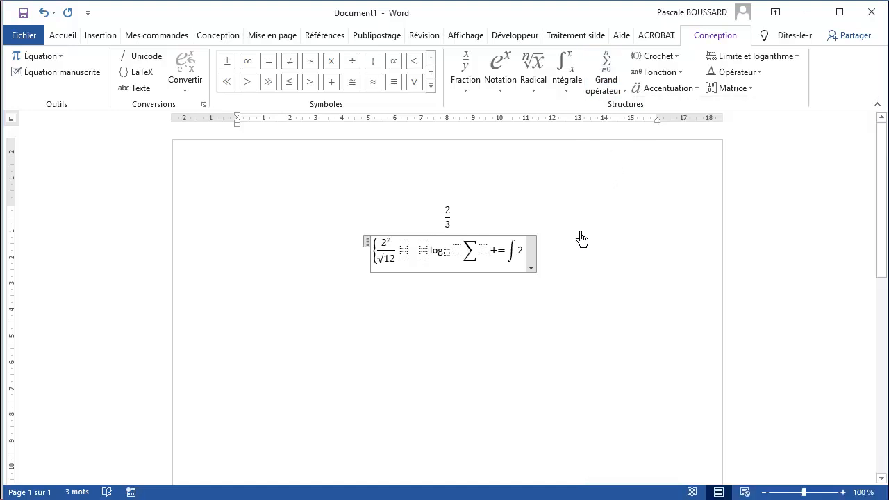